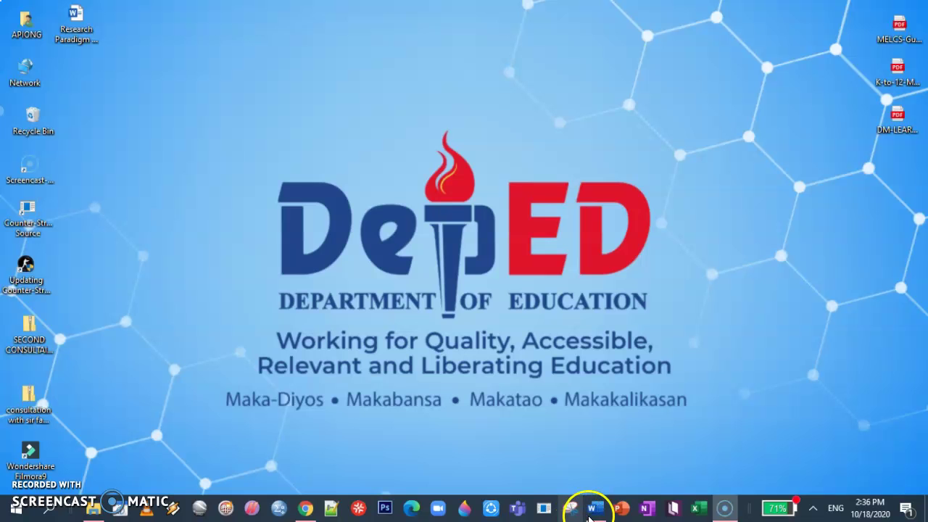
Launch Word from the taskbar and open the Word Options dialog from the start screen
click(593, 510)
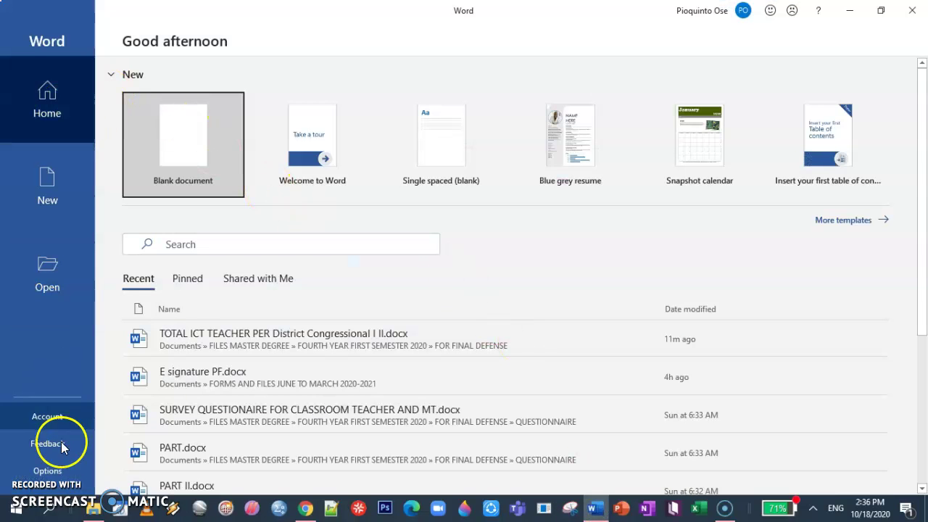
click(58, 471)
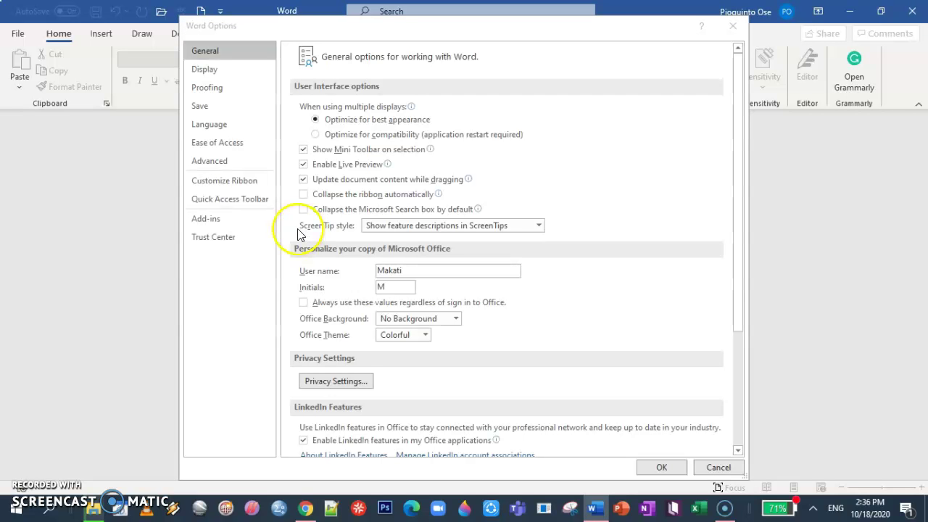
Go to the Quick Access Toolbar page of Word Options and expand the 'Choose commands from' list
click(213, 201)
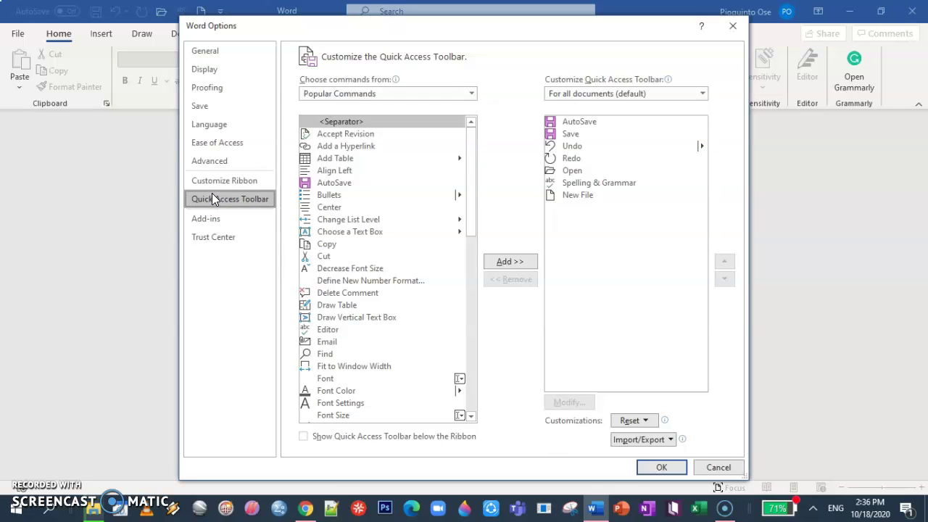
drag(470, 193, 479, 341)
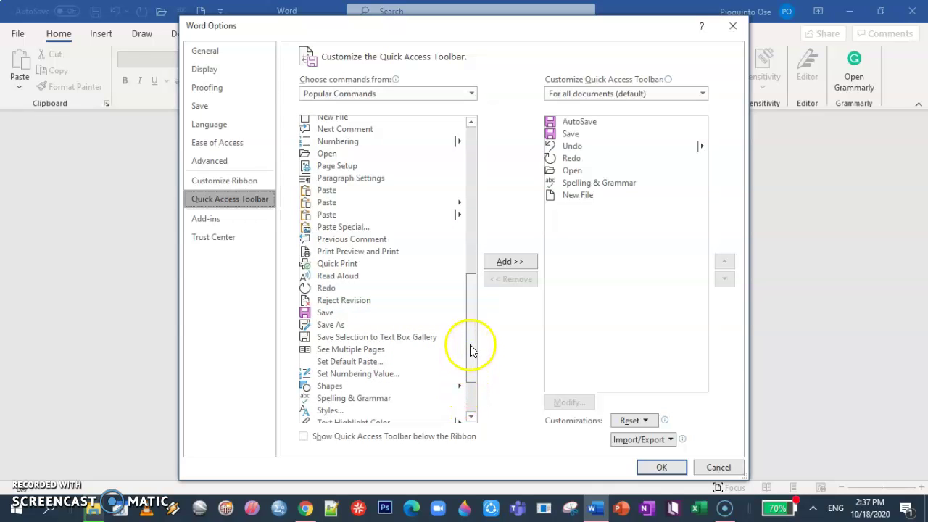
drag(470, 348, 467, 390)
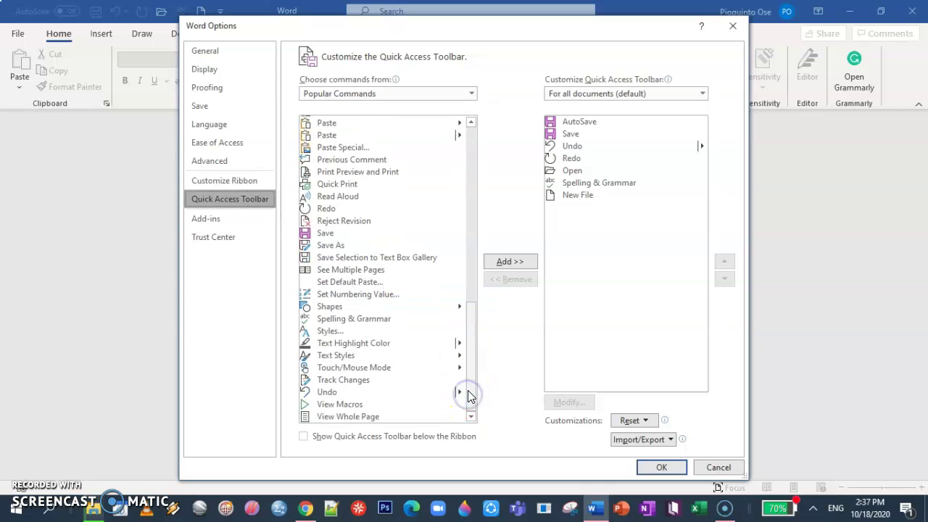
click(467, 94)
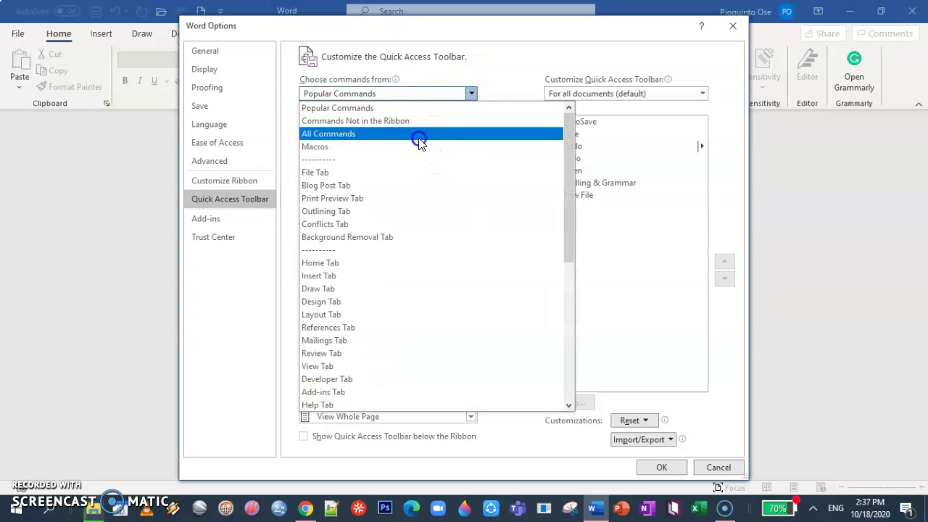
Switch the command list to All Commands and scroll down to the Speak command
click(415, 135)
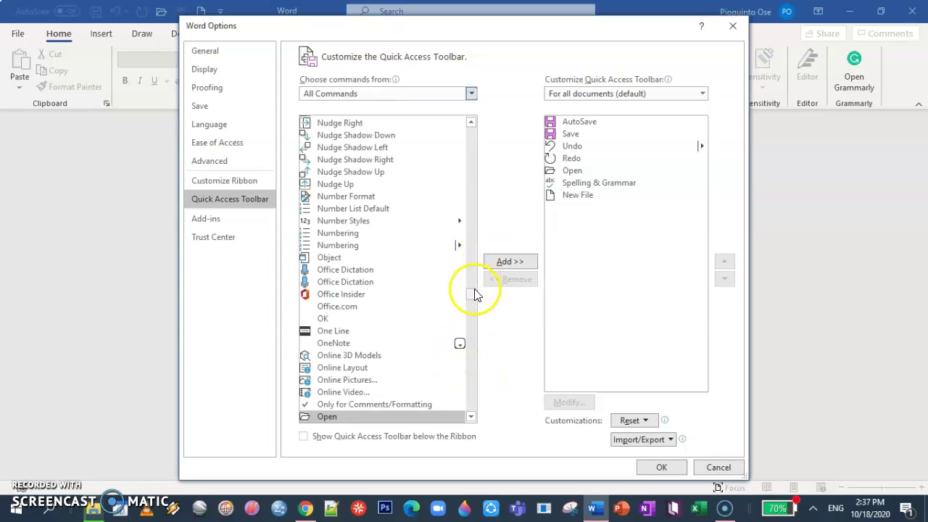
drag(470, 297, 469, 255)
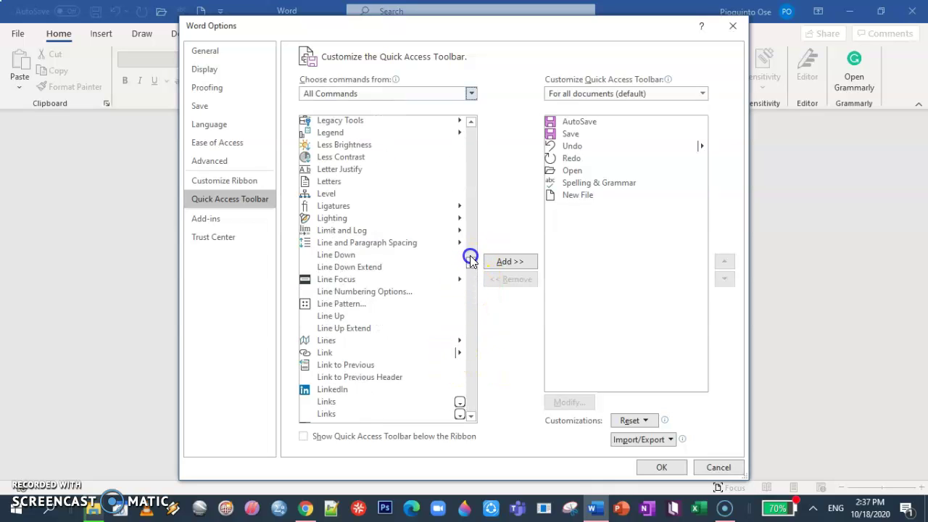
mouse_move(477, 335)
mouse_down()
mouse_move(470, 380)
mouse_move(471, 334)
mouse_up()
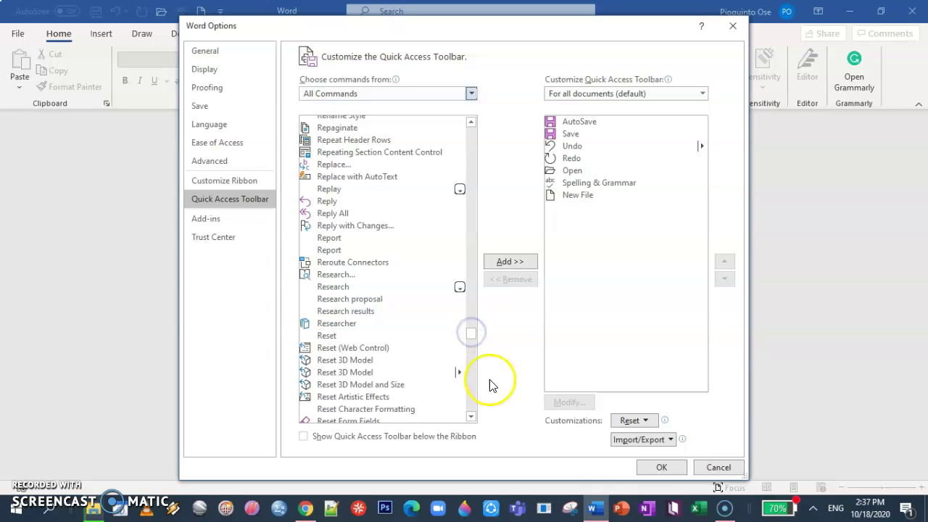
click(470, 418)
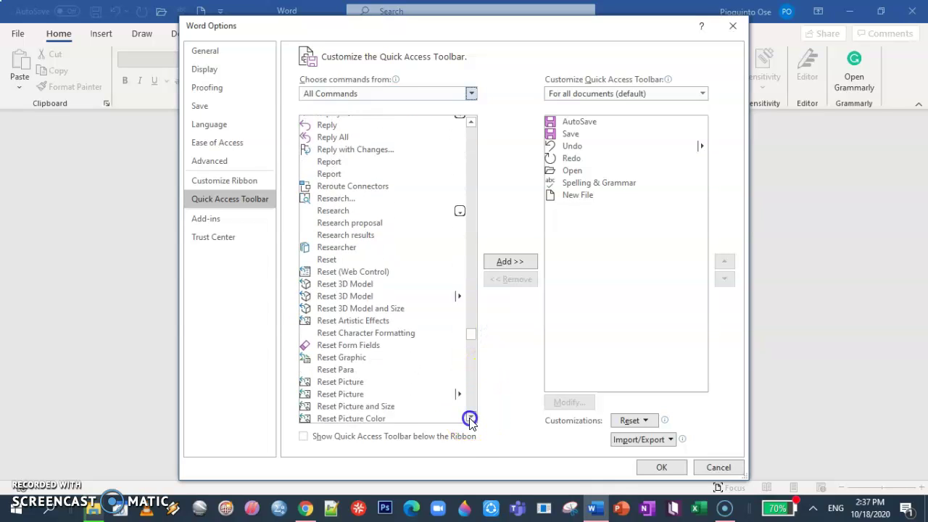
drag(470, 419, 469, 419)
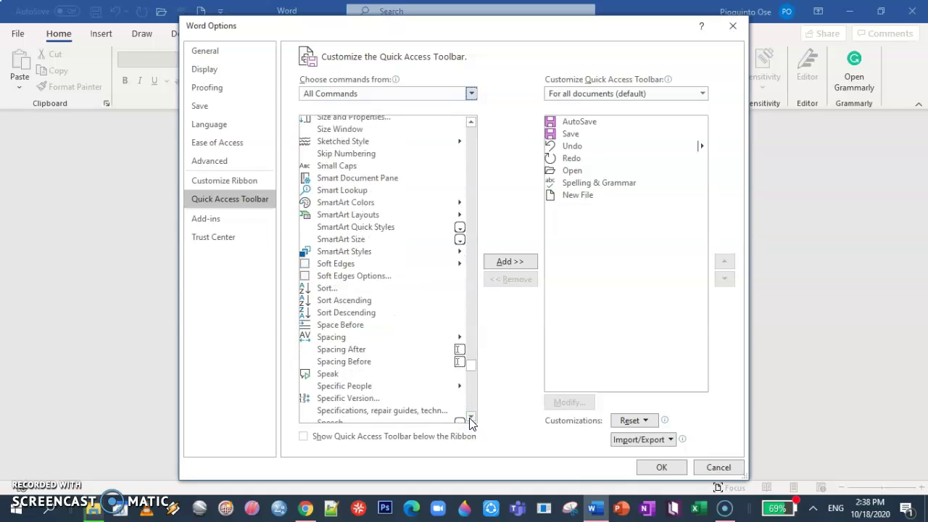
Add Speak to the Quick Access Toolbar and confirm with OK
click(329, 374)
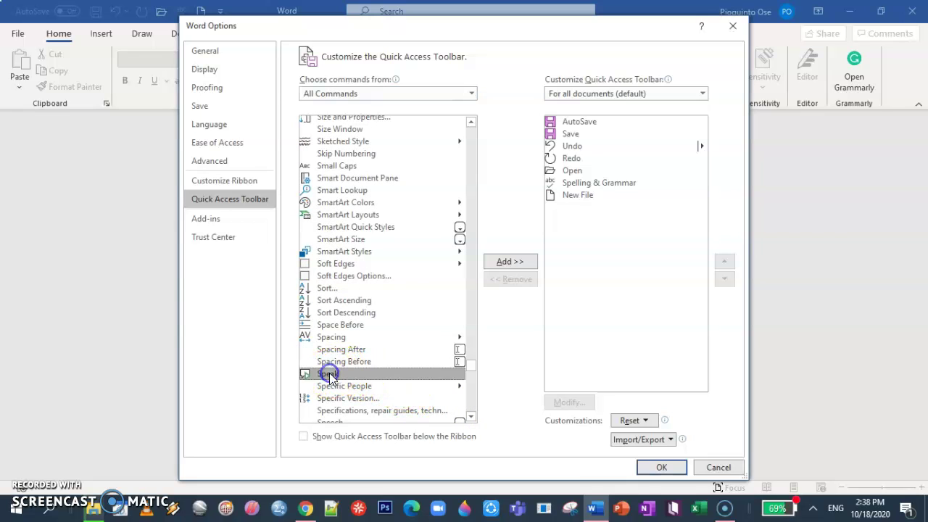
click(500, 262)
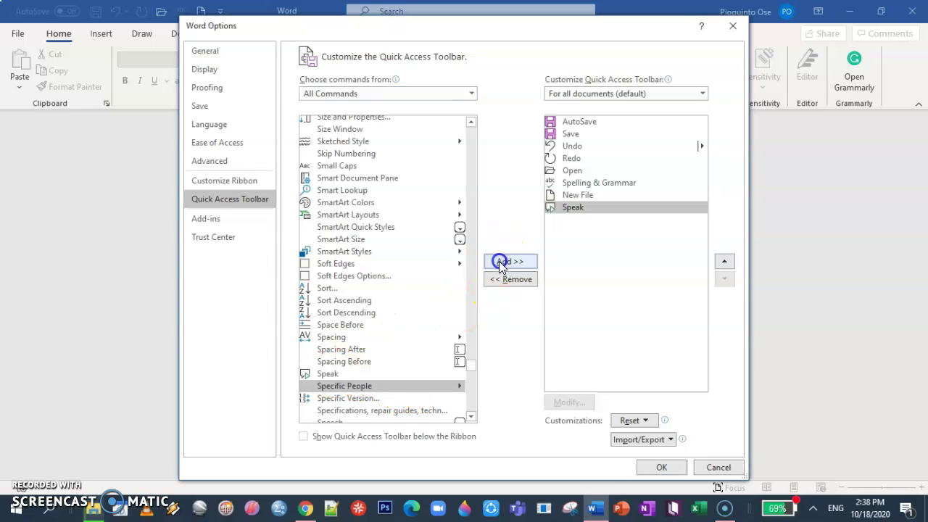
click(664, 467)
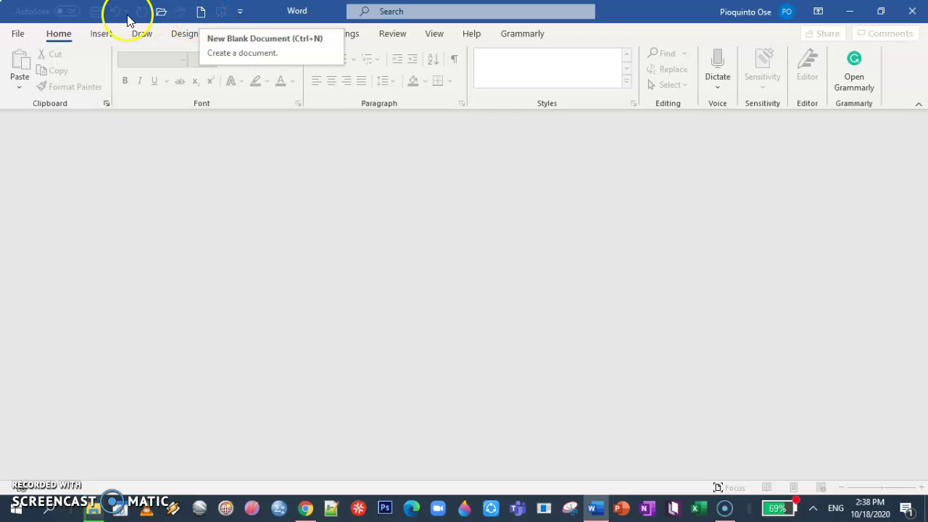
Create a new blank document (Document1) from the File menu's New page
click(161, 13)
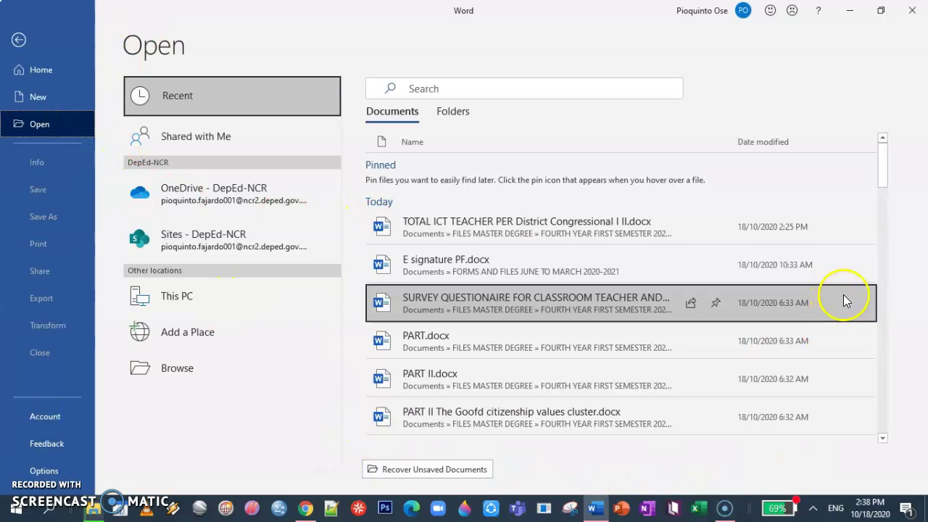
scroll(849, 292, down, 5)
scroll(852, 291, down, 3)
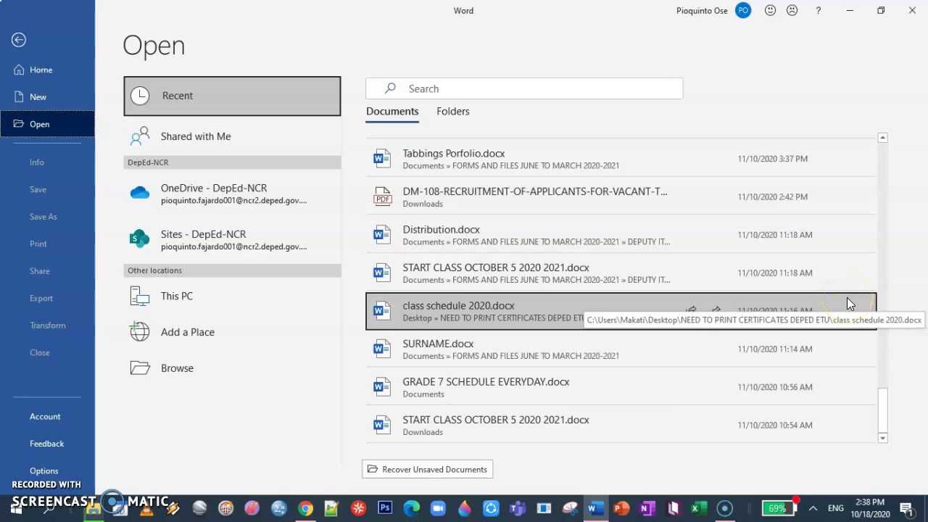
scroll(847, 294, up, 8)
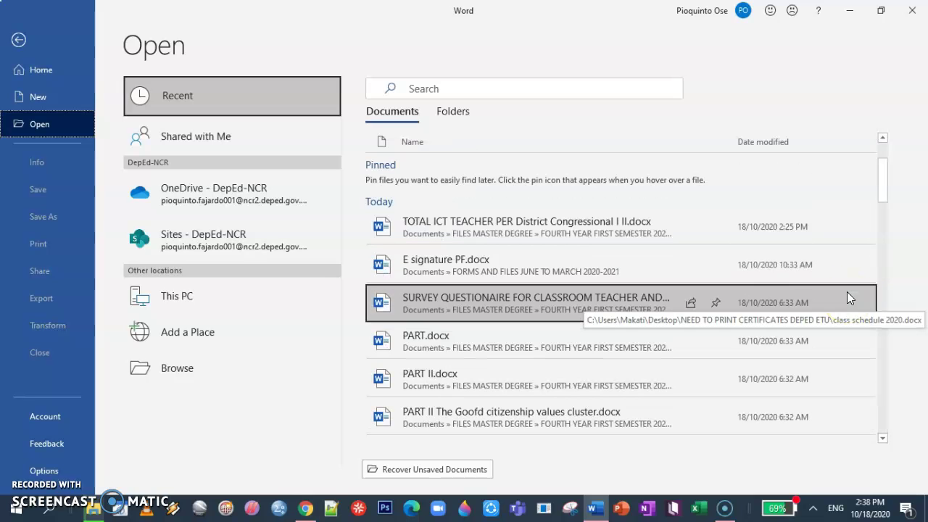
click(42, 99)
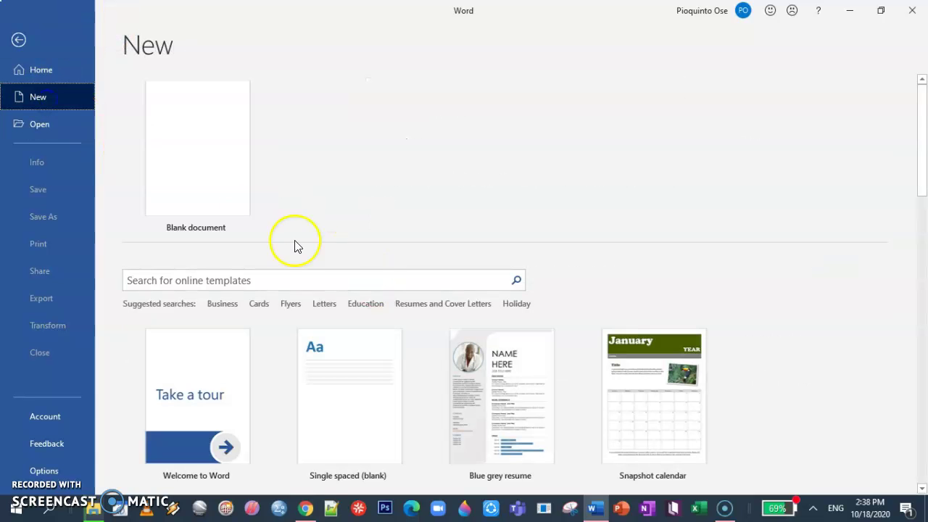
click(220, 181)
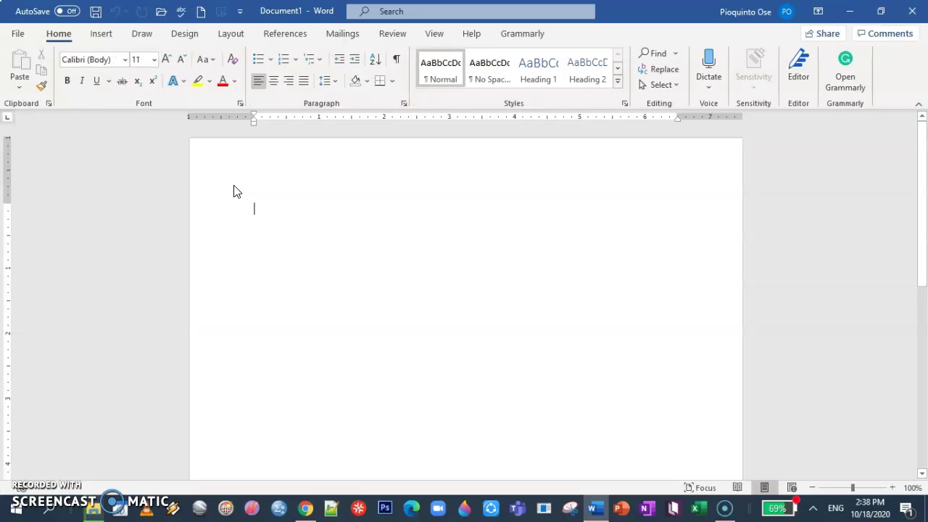
Type 'Sample only' on the first line of Document1
click(253, 205)
text(sample)
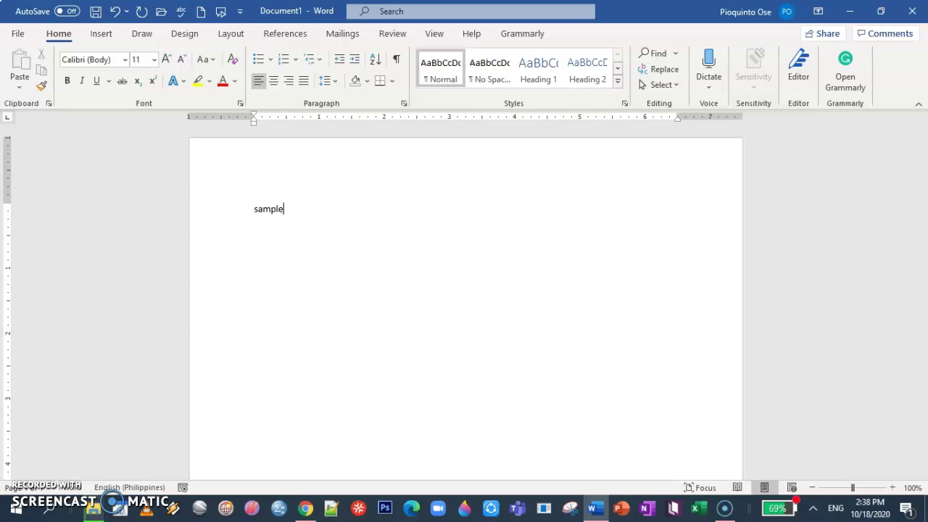
text(nly)
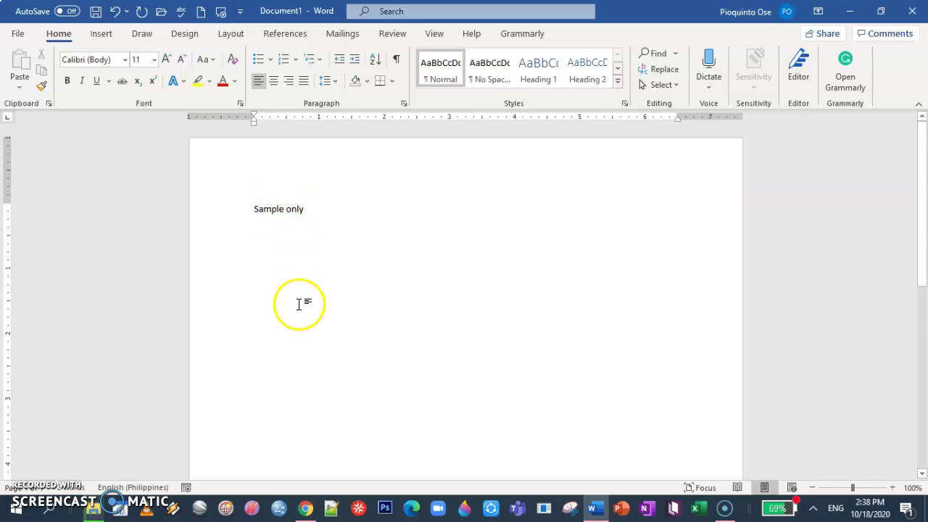
click(304, 274)
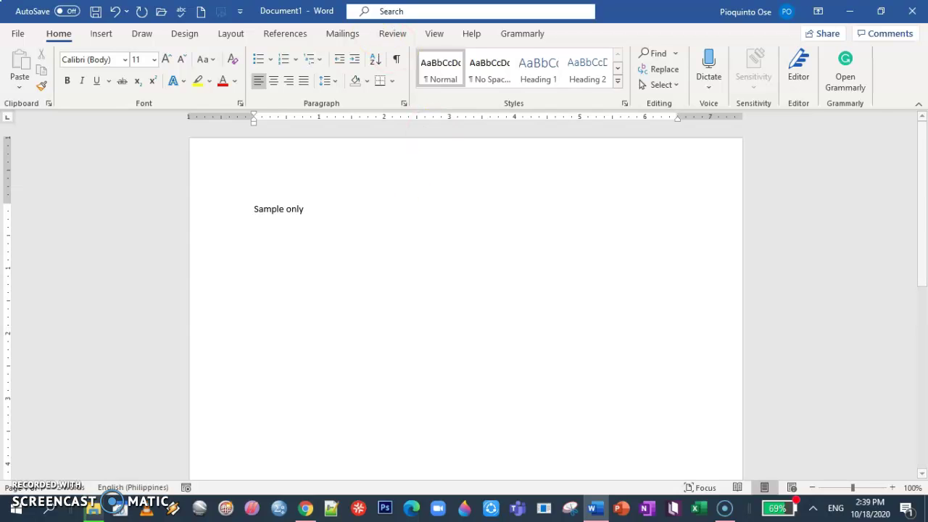
Put the cursor before 'Sample only' and run Speak from the Quick Access Toolbar
click(261, 209)
click(254, 209)
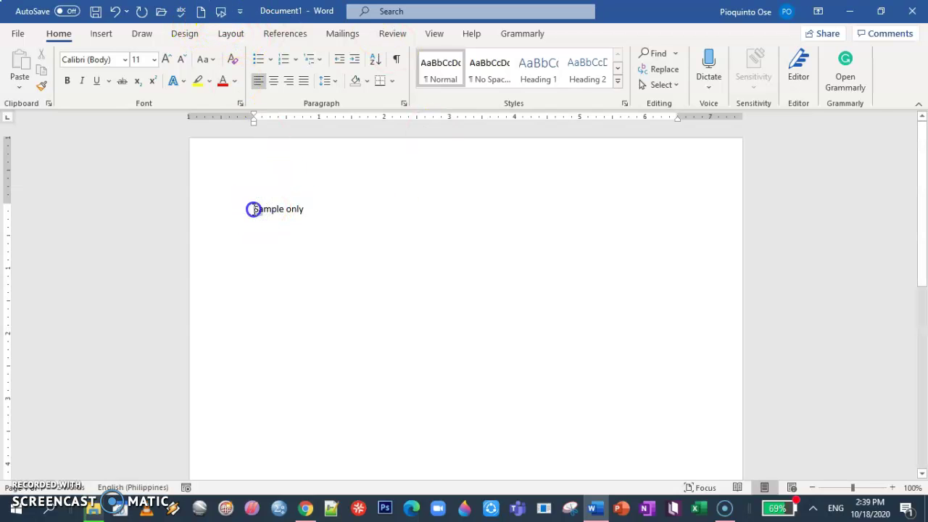
click(223, 12)
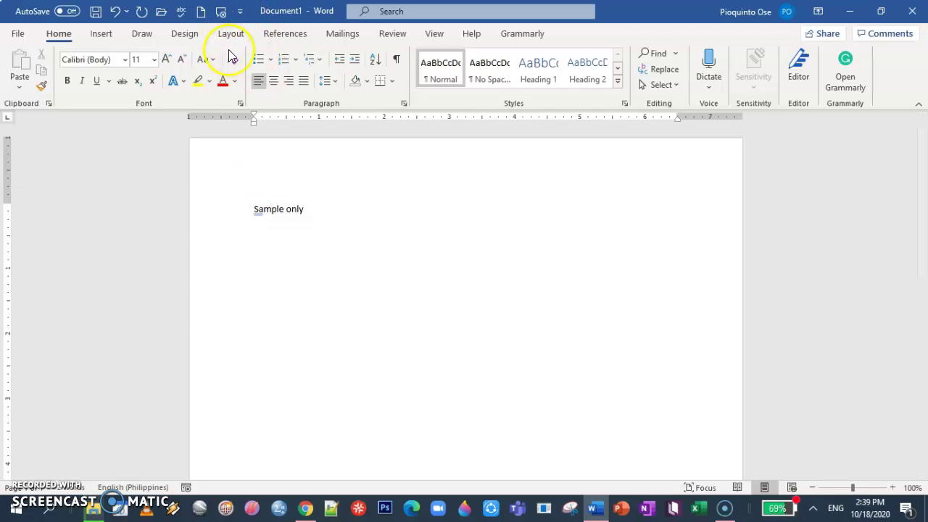